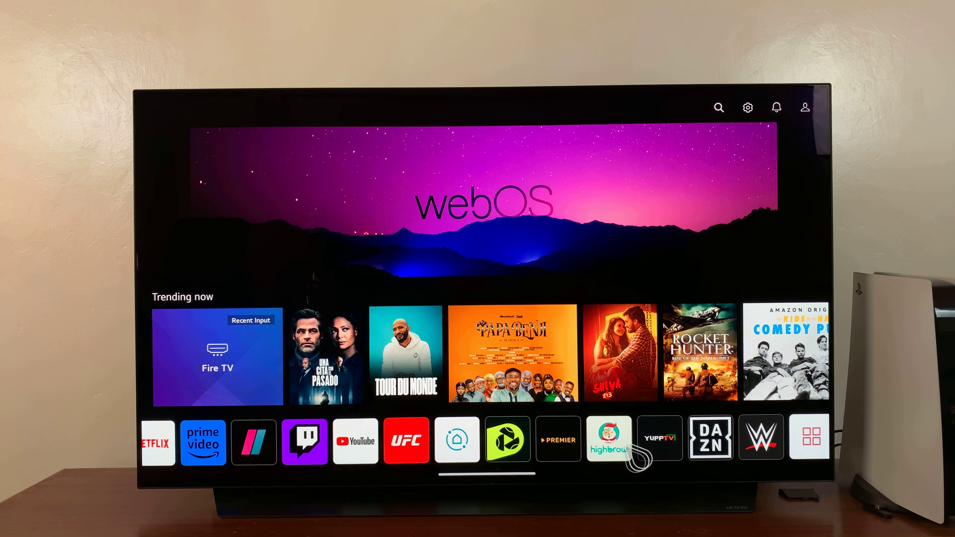
scroll(649, 441, down, 3)
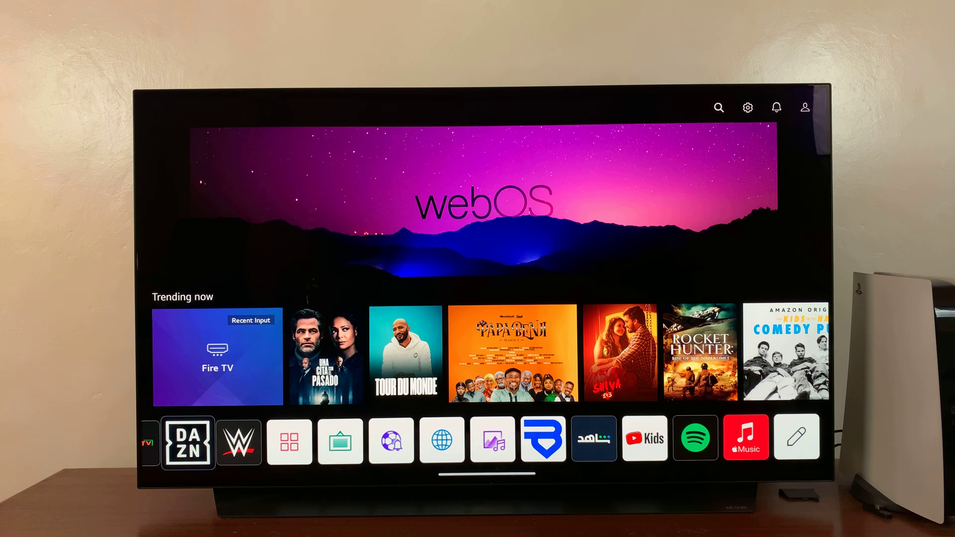
- Launch the Web Browser (globe) app from the webOS home screen launcher
click(442, 441)
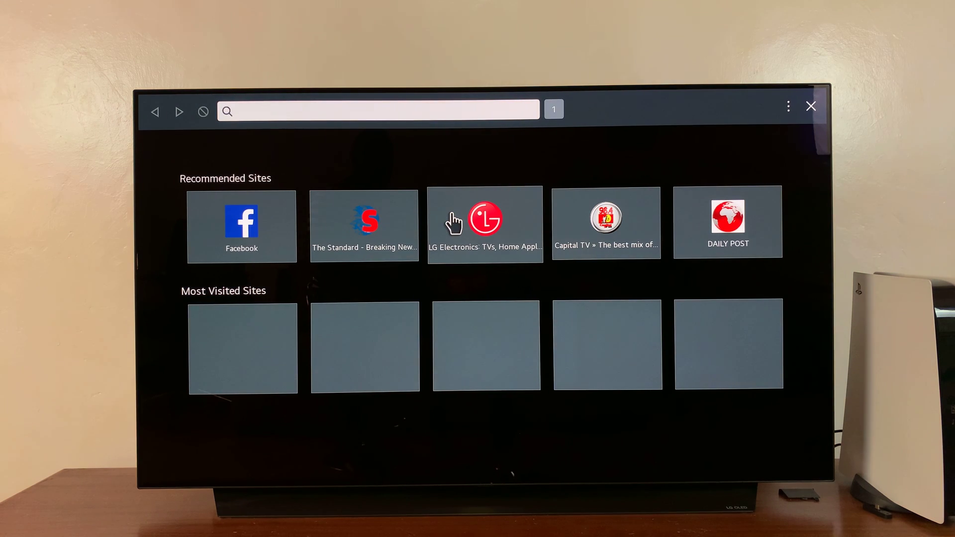
- Open the browser's Settings page from the three-dot menu
click(789, 108)
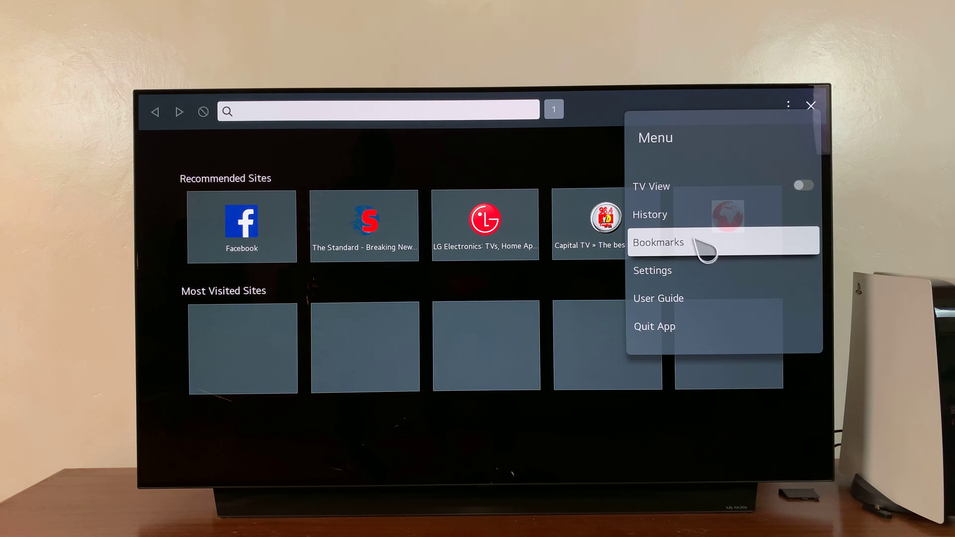
click(711, 275)
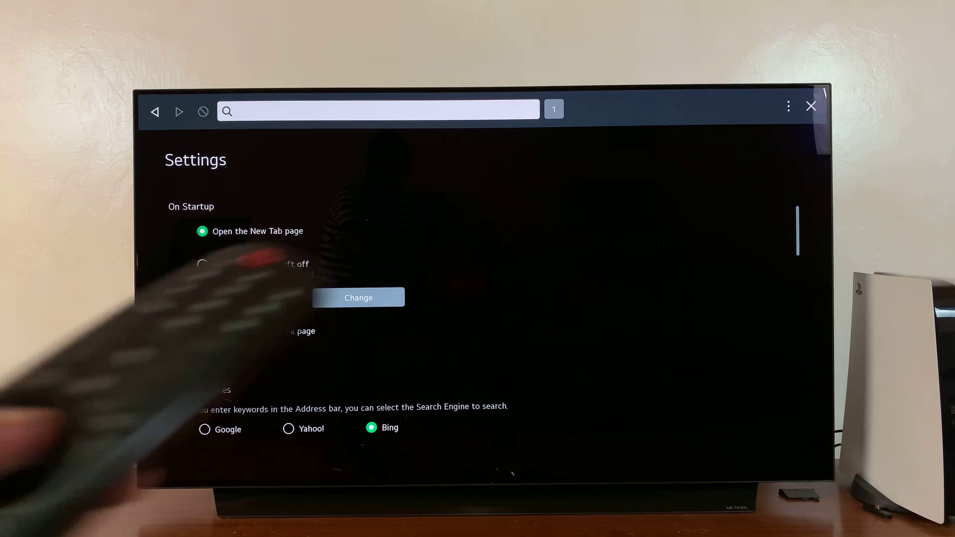
scroll(733, 329, down, 3)
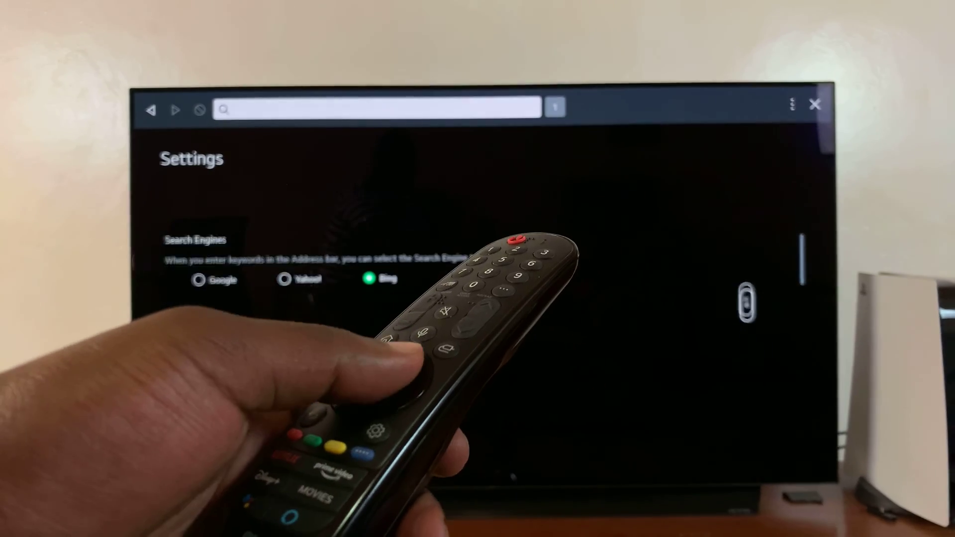
scroll(732, 328, down, 3)
scroll(733, 329, down, 3)
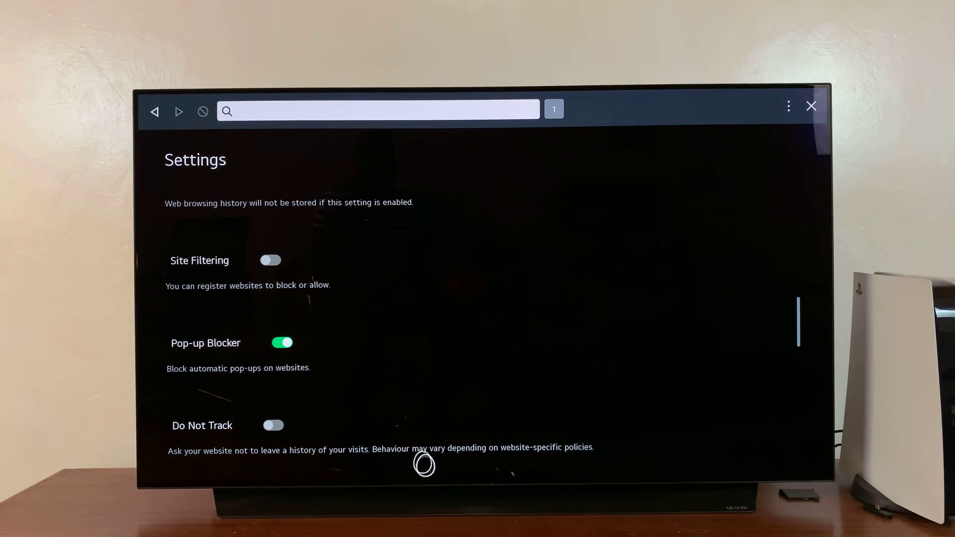
scroll(425, 466, down, 2)
scroll(424, 448, down, 2)
scroll(433, 418, down, 4)
scroll(438, 405, down, 2)
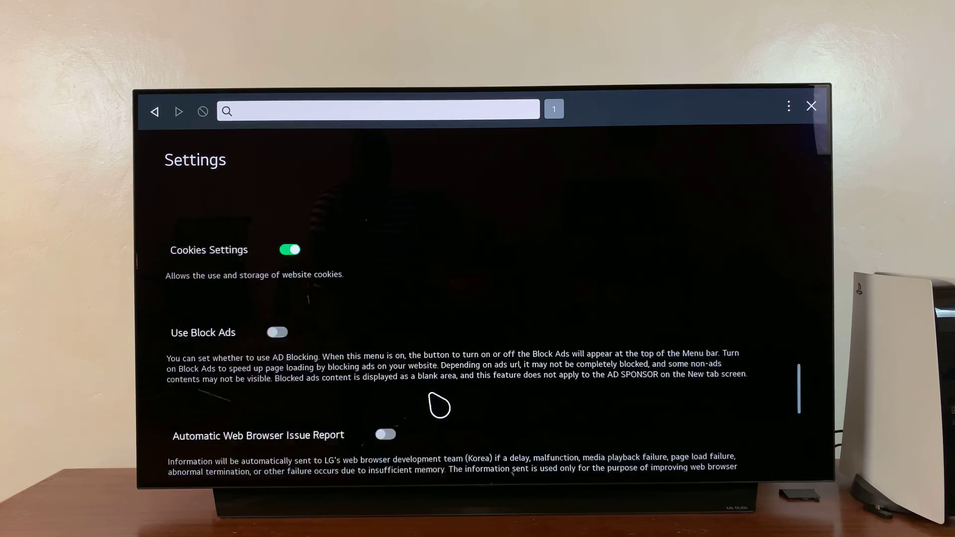
scroll(438, 406, up, 2)
scroll(435, 414, down, 2)
scroll(433, 420, down, 4)
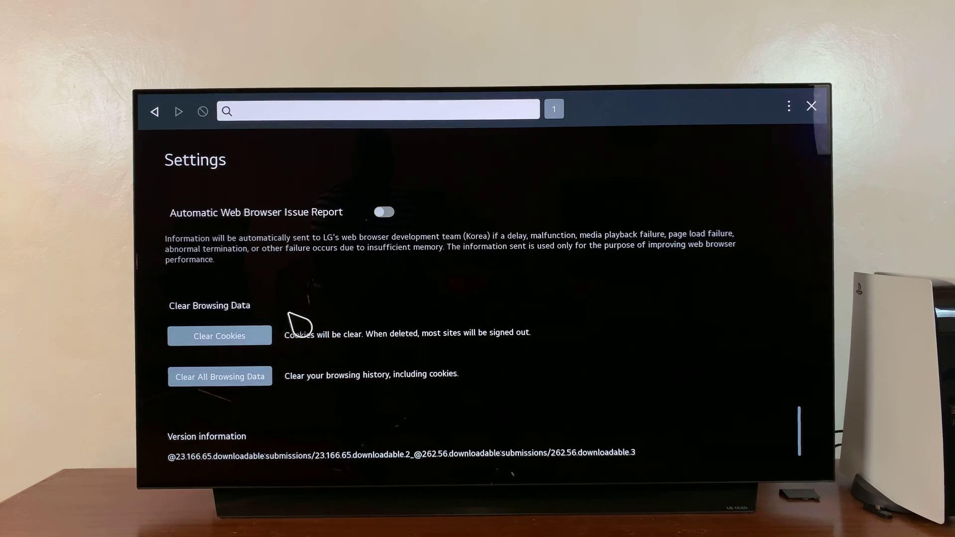
- Clear Cookies, confirm with Yes, and dismiss the 'Cookies have been deleted.' notice
click(254, 342)
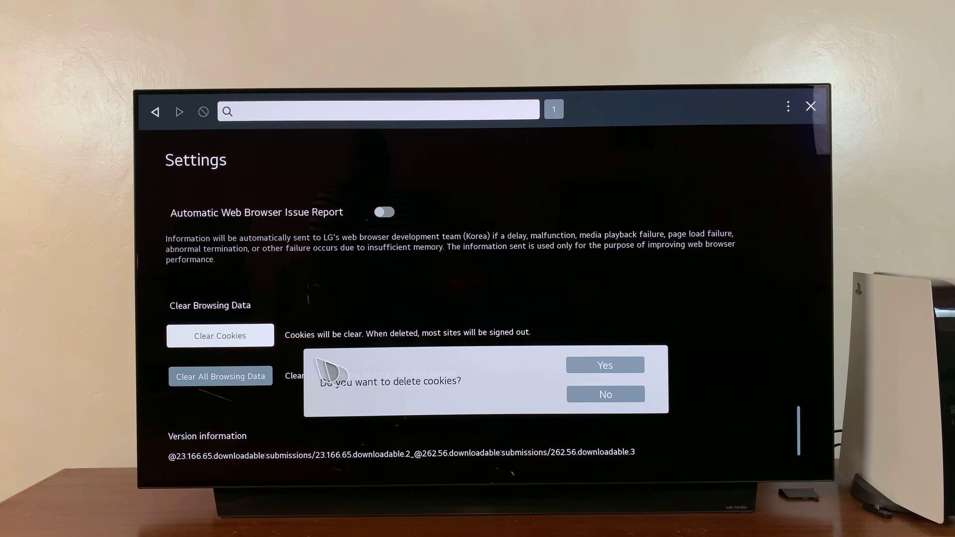
click(607, 367)
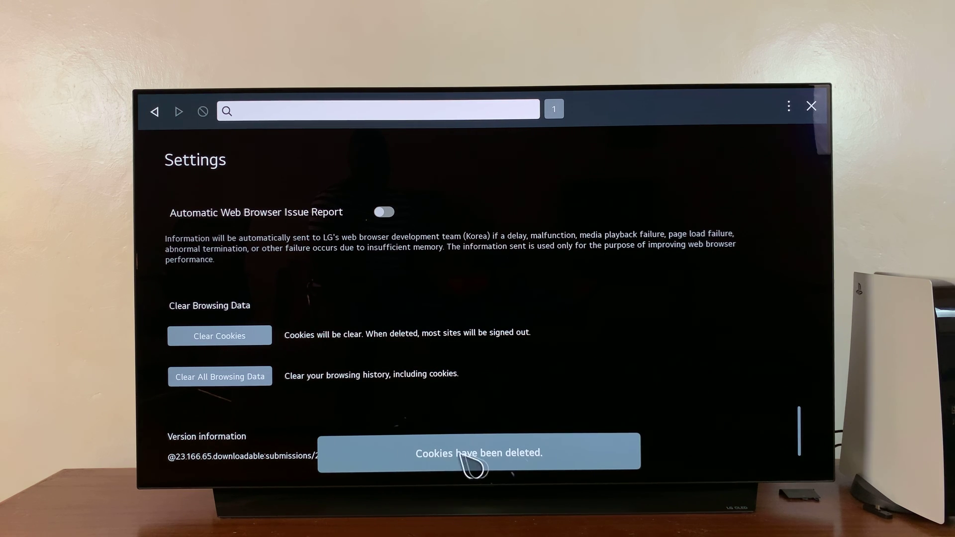
click(558, 460)
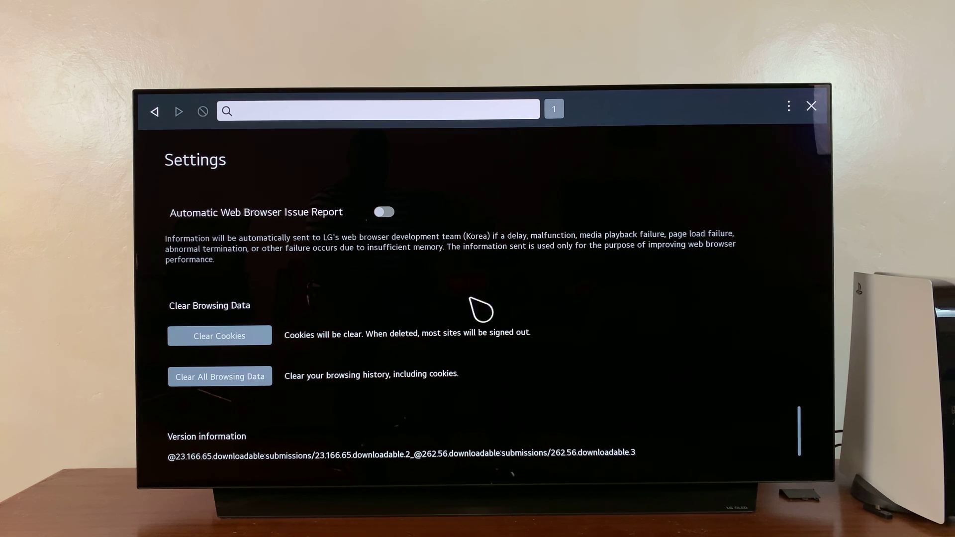
scroll(470, 320, up, 2)
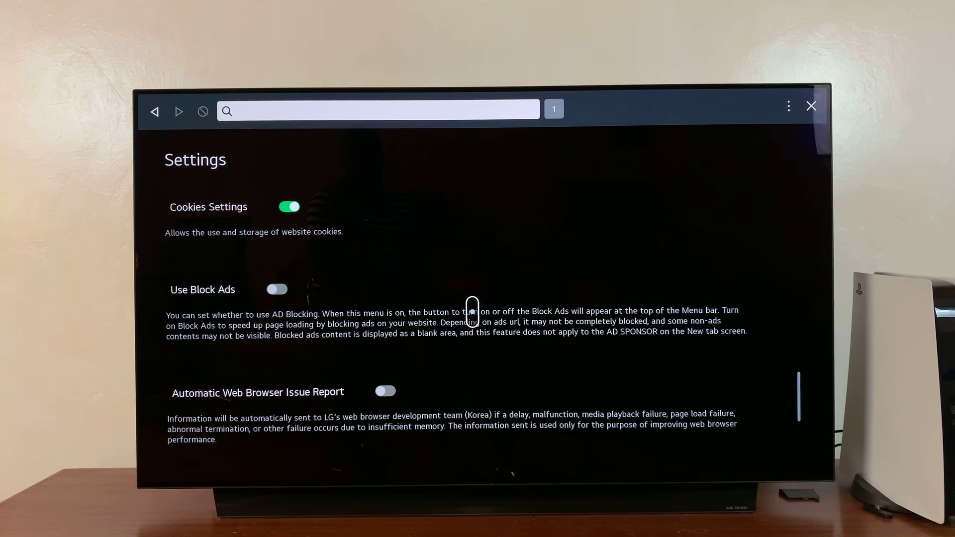
scroll(470, 319, up, 2)
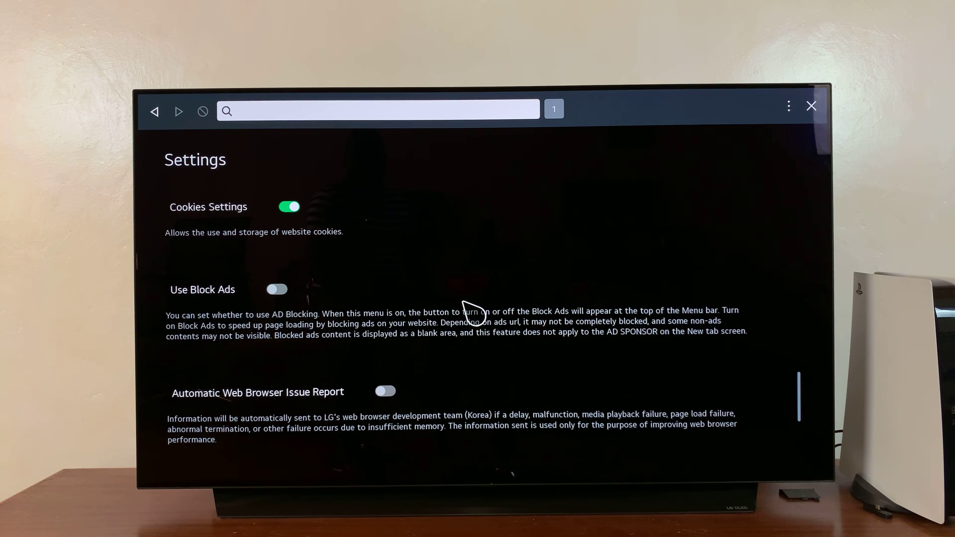